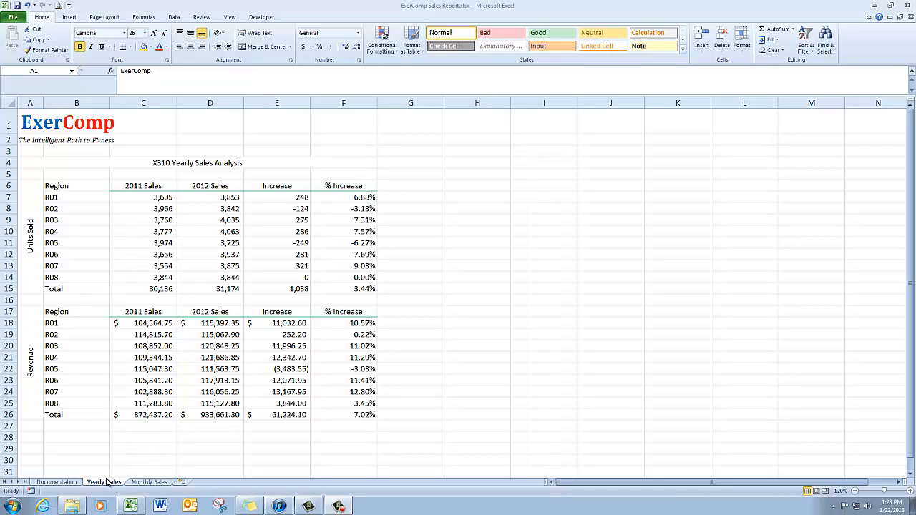
- Apply the Heading 1 cell style to the merged X310 Yearly Sales Analysis title in row 4
click(36, 164)
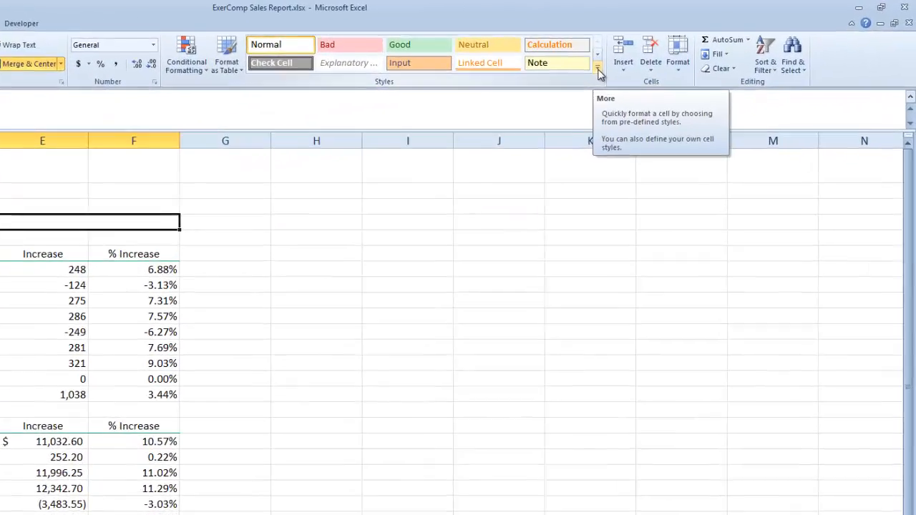
click(598, 68)
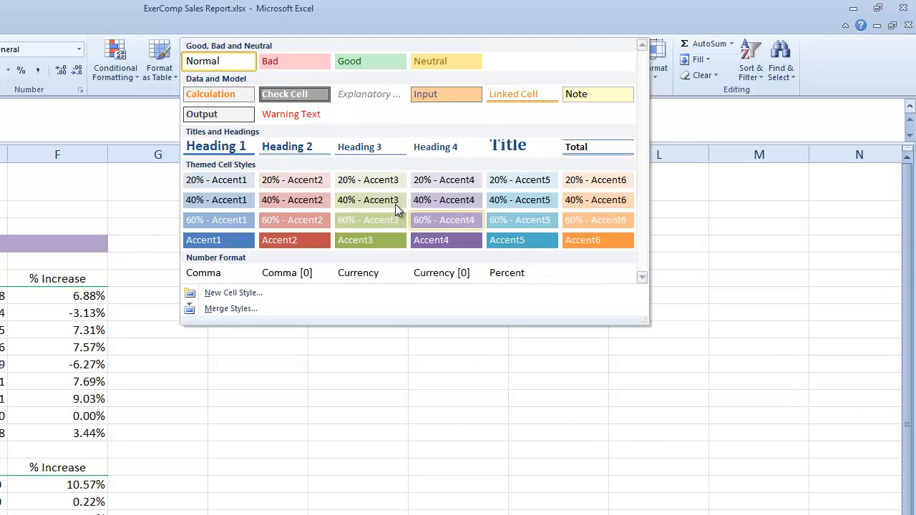
click(238, 147)
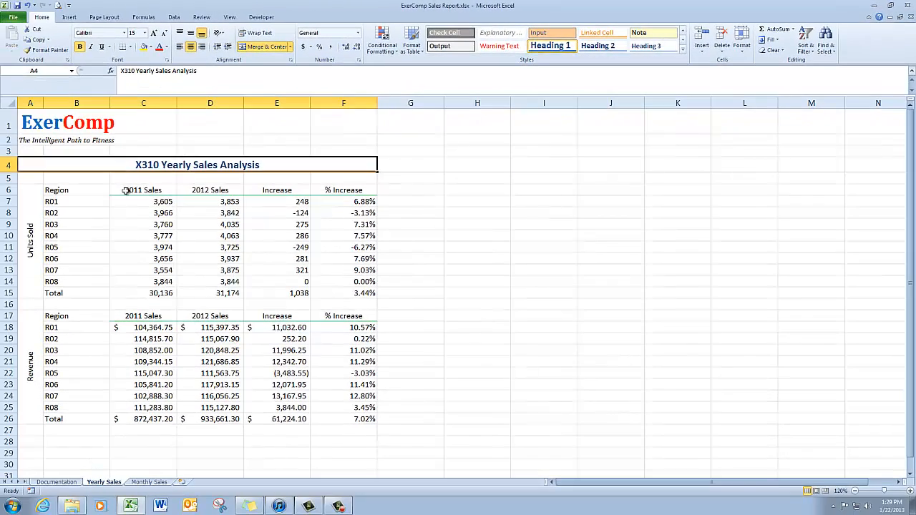
- Apply the Accent1 cell style to the column headings in C6:F6 and C17:F17
click(169, 190)
drag(169, 190, 337, 187)
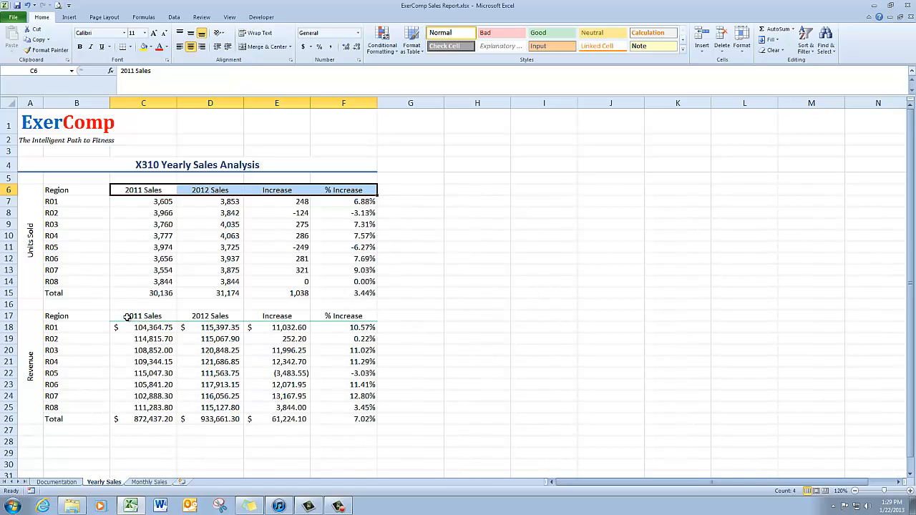
drag(127, 317, 349, 318)
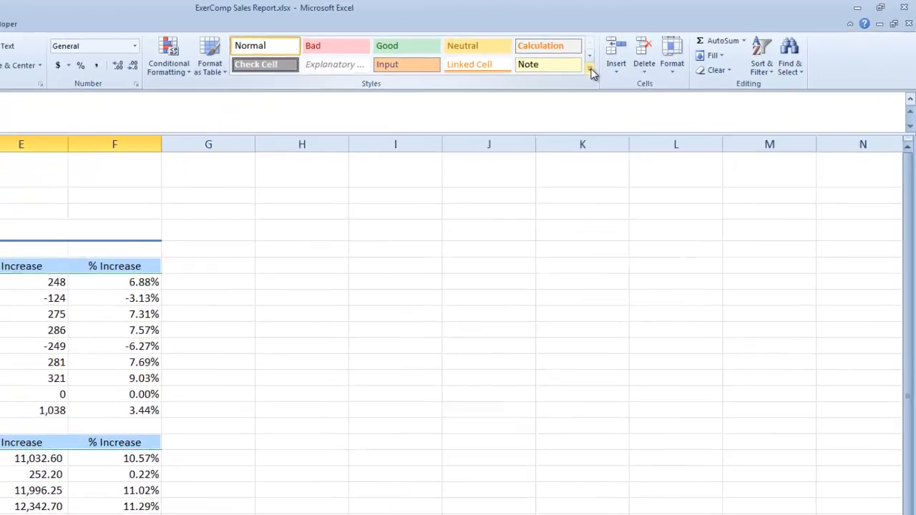
click(683, 48)
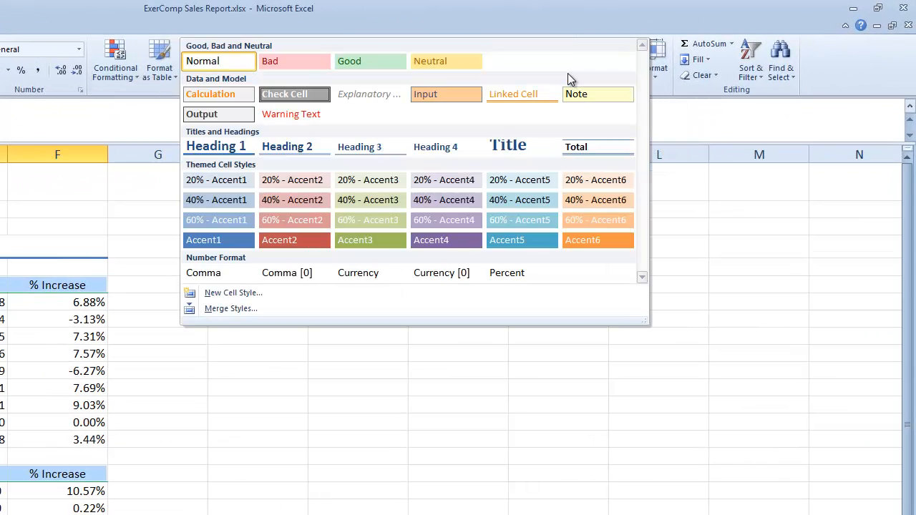
click(227, 243)
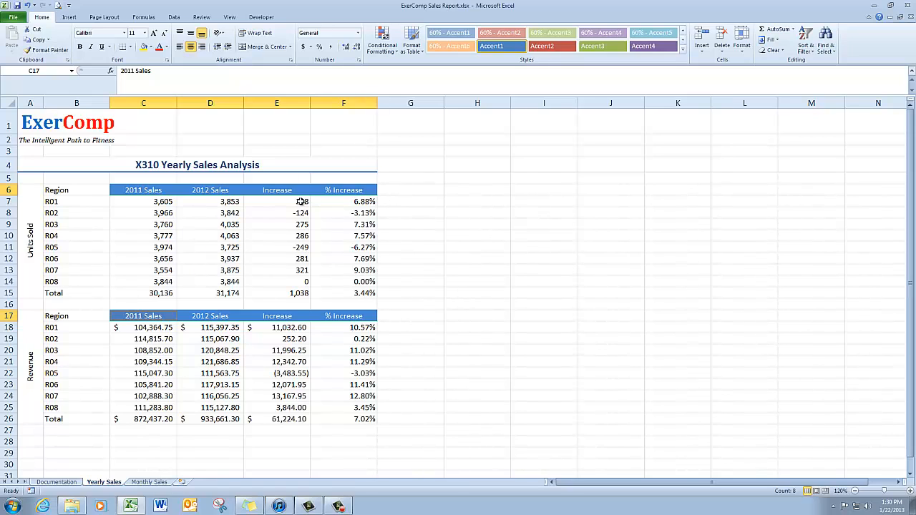
- Apply the 20% - Accent1 cell style to the Increase and % Increase figures in E7:F15 and E18:F26
drag(303, 201, 351, 291)
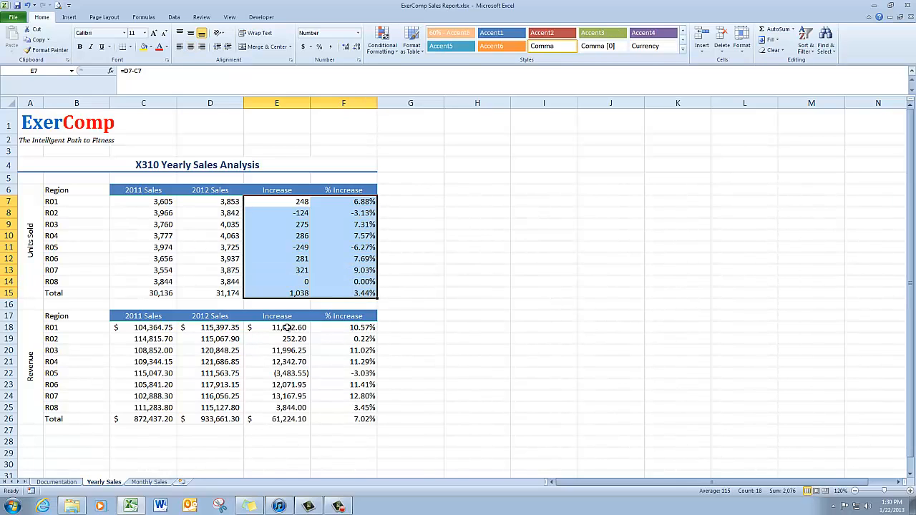
drag(287, 327, 365, 421)
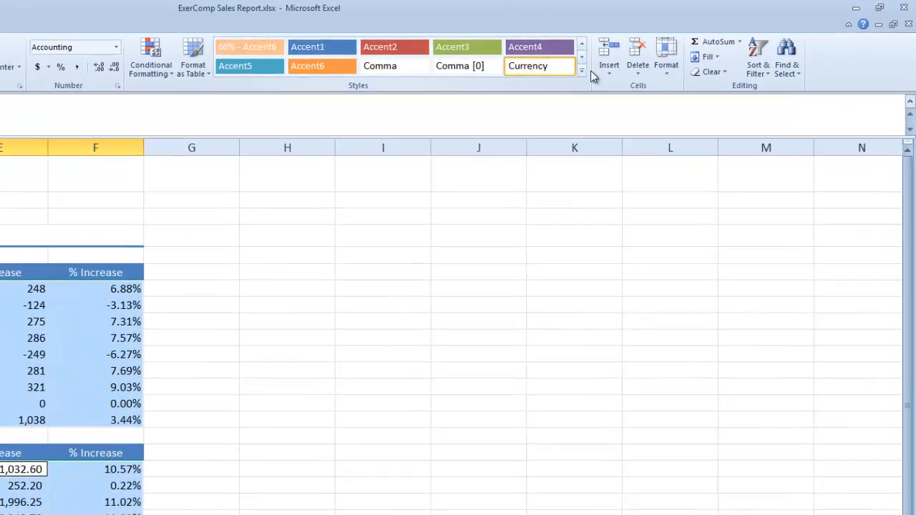
click(583, 70)
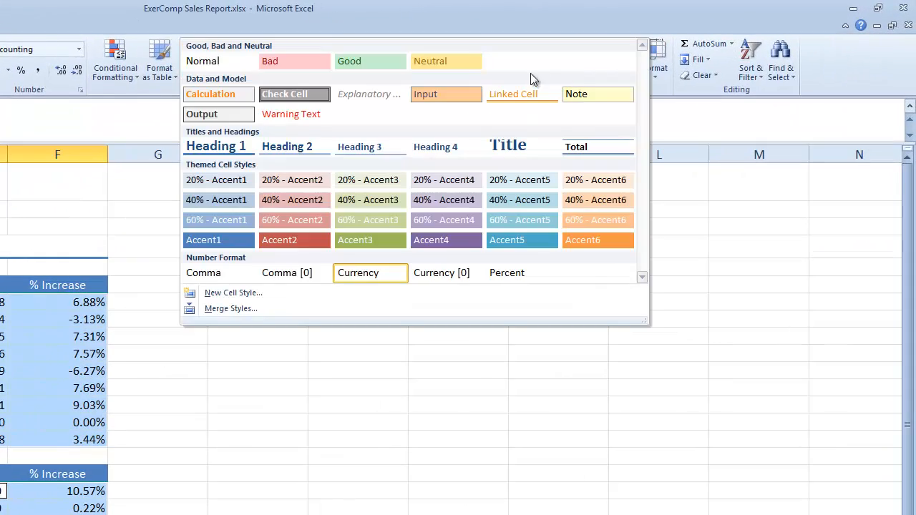
click(232, 181)
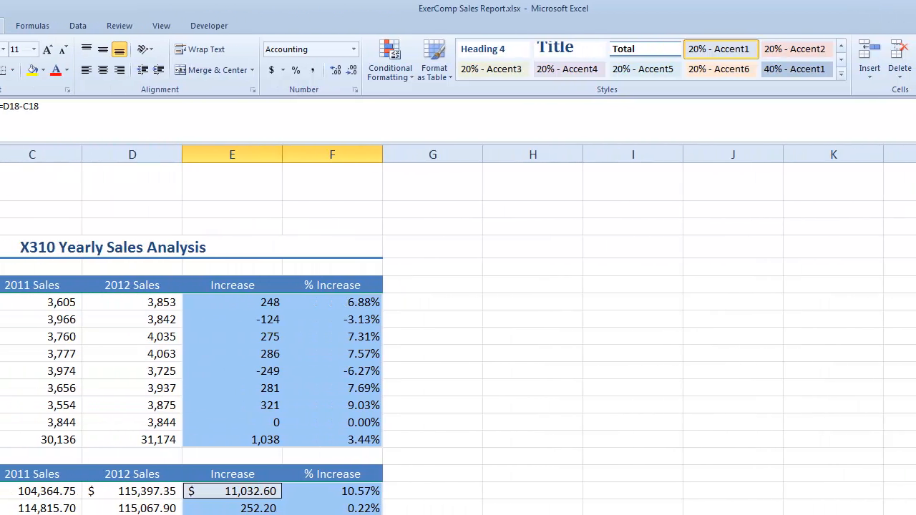
- Examine the themes, theme colors and theme fonts available for the workbook, leaving the Office theme in place
click(159, 27)
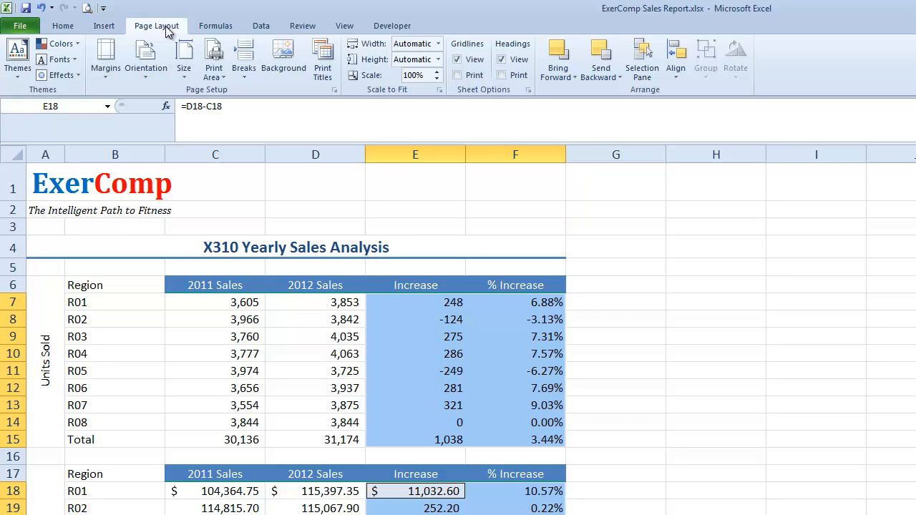
click(19, 58)
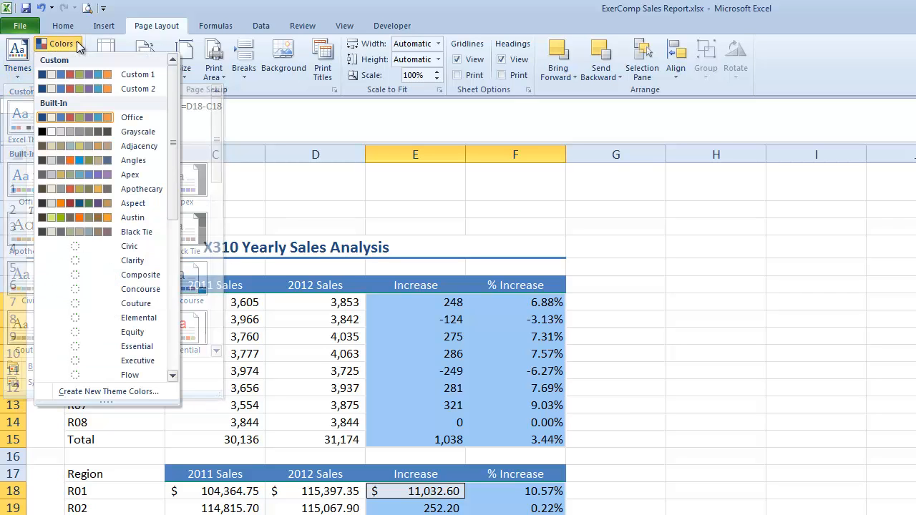
click(77, 43)
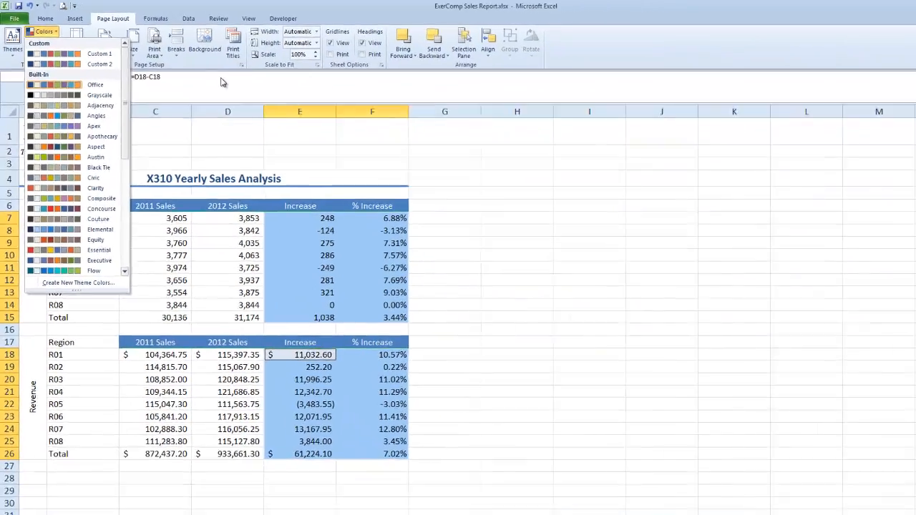
key(Escape)
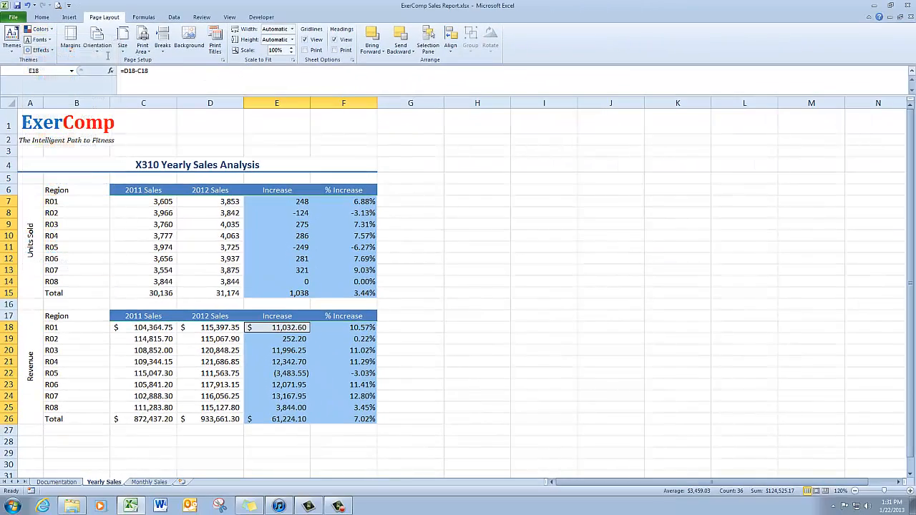
click(46, 40)
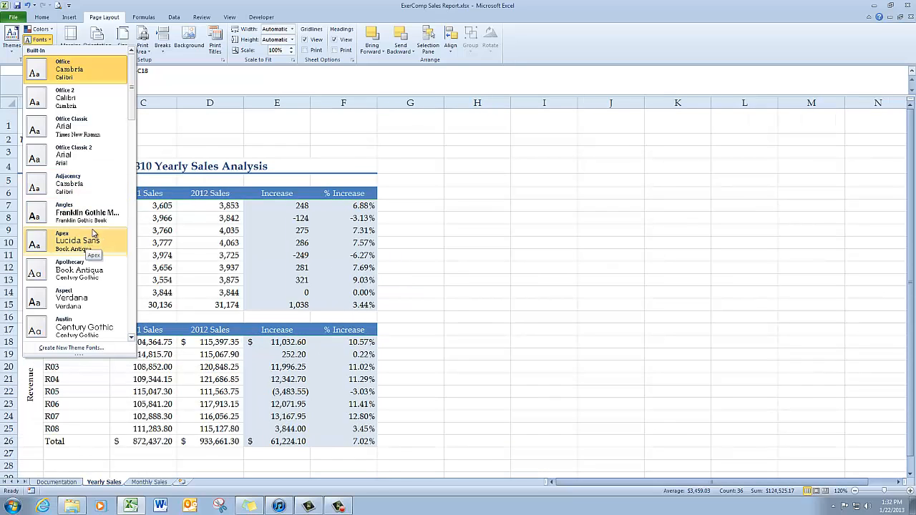
click(461, 145)
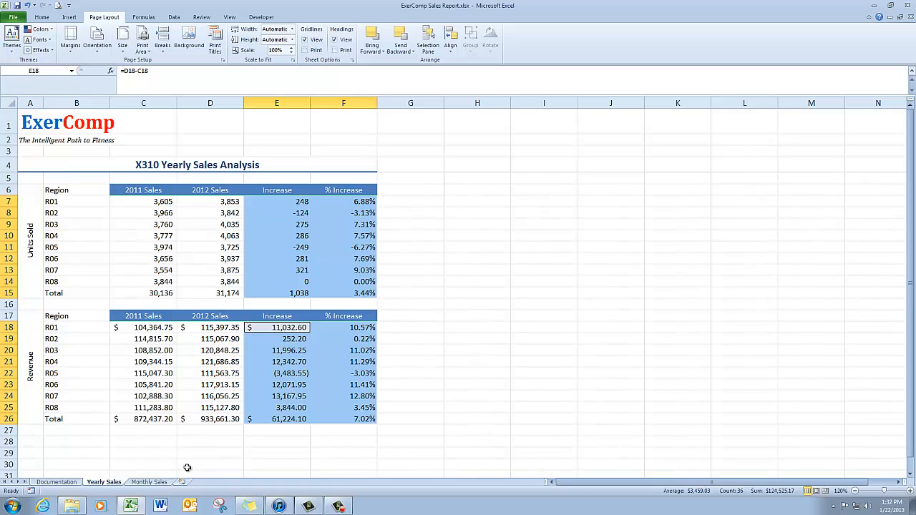
- On the Monthly Sales sheet, format B6:K19 as a table with headers in Table Style Medium 2 and turn off its filter arrows
click(151, 484)
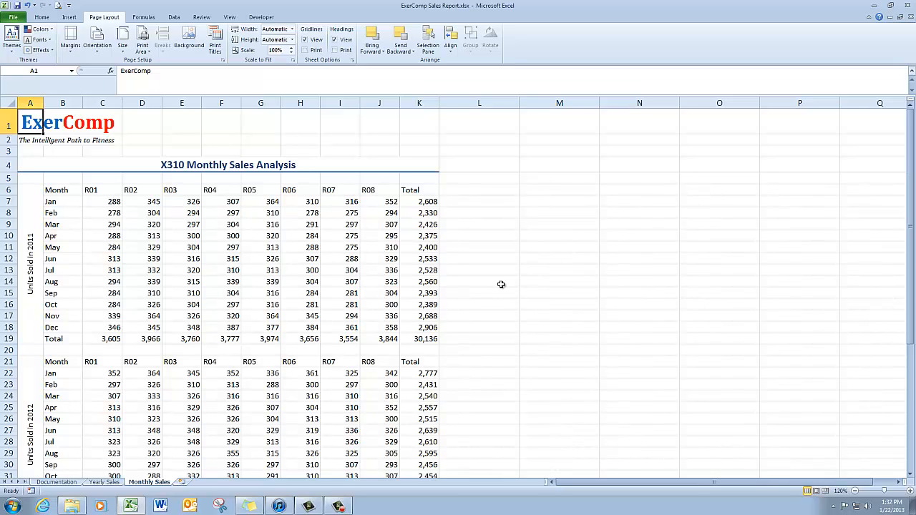
click(42, 18)
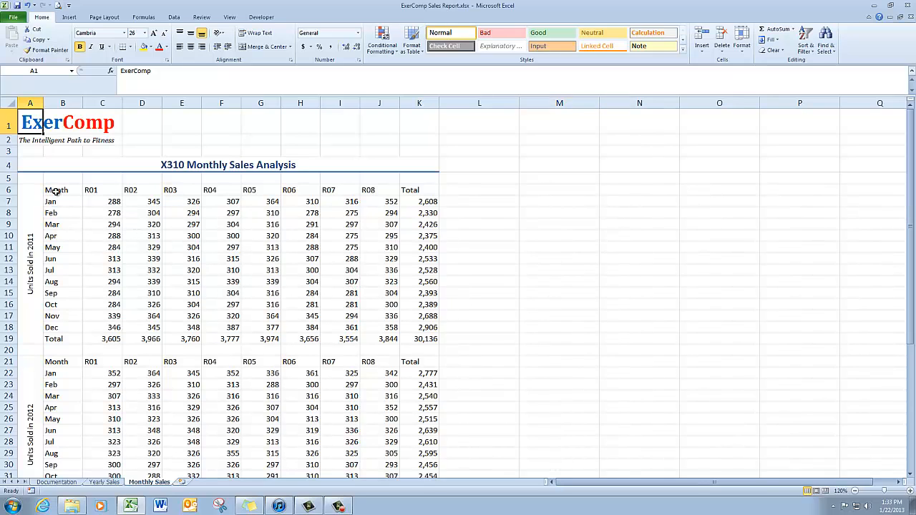
drag(55, 191, 427, 338)
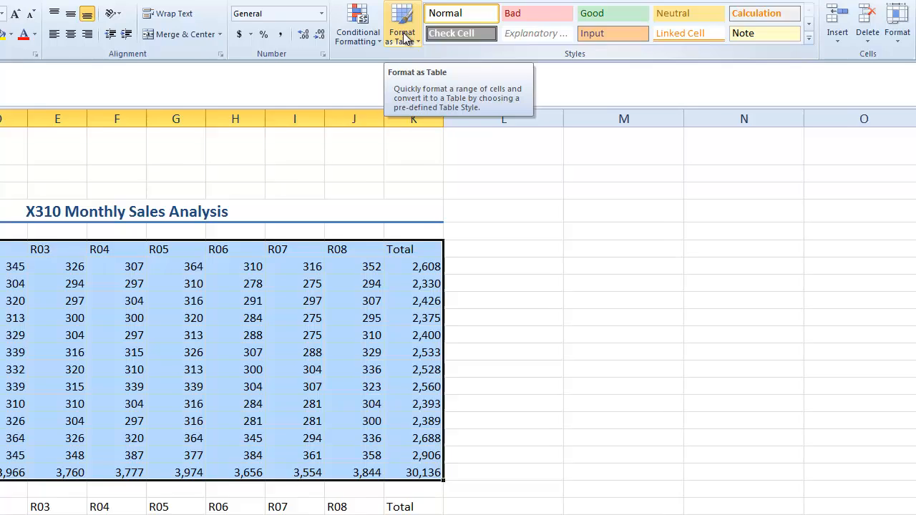
click(403, 32)
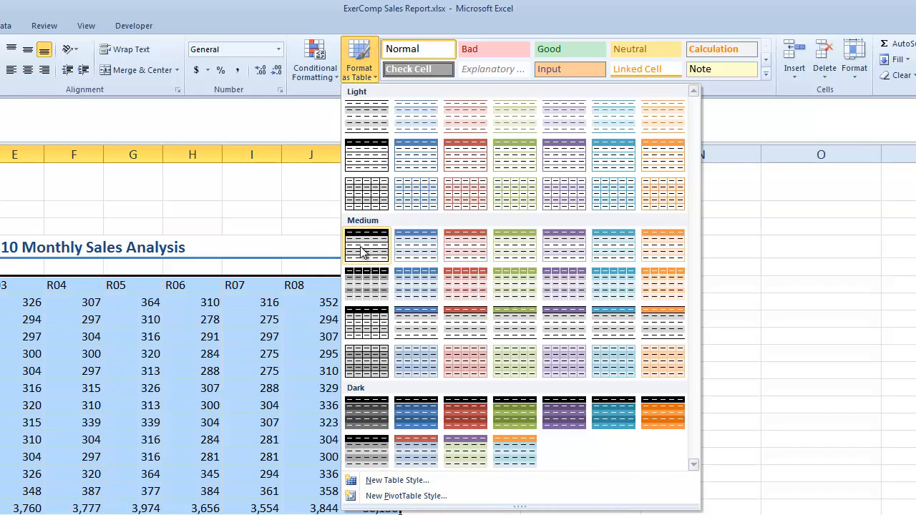
click(411, 252)
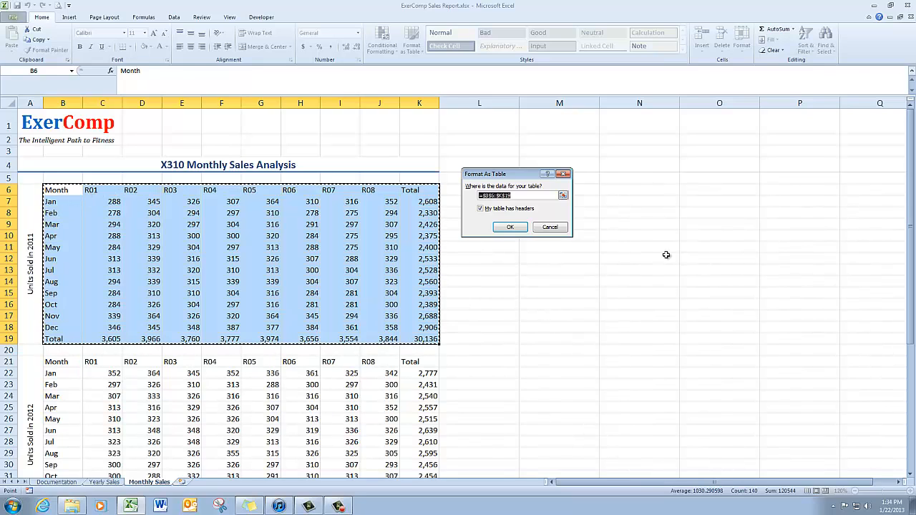
click(519, 229)
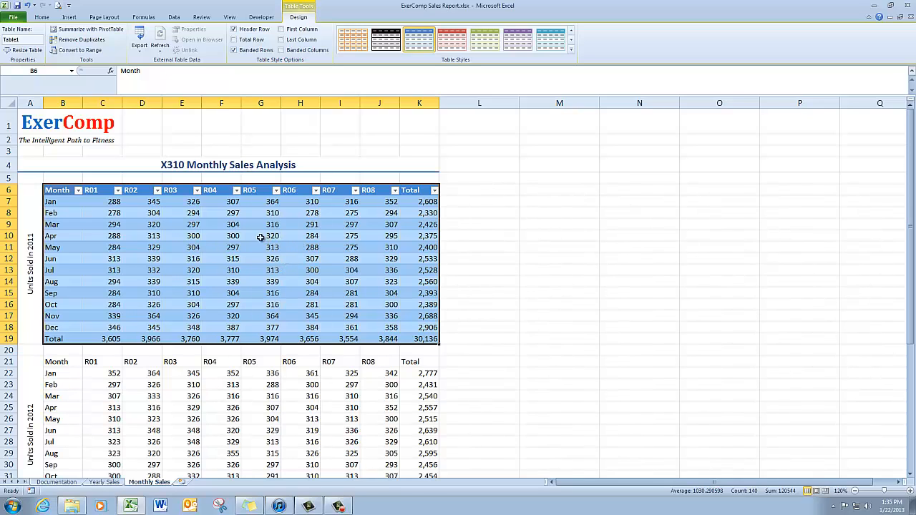
click(174, 17)
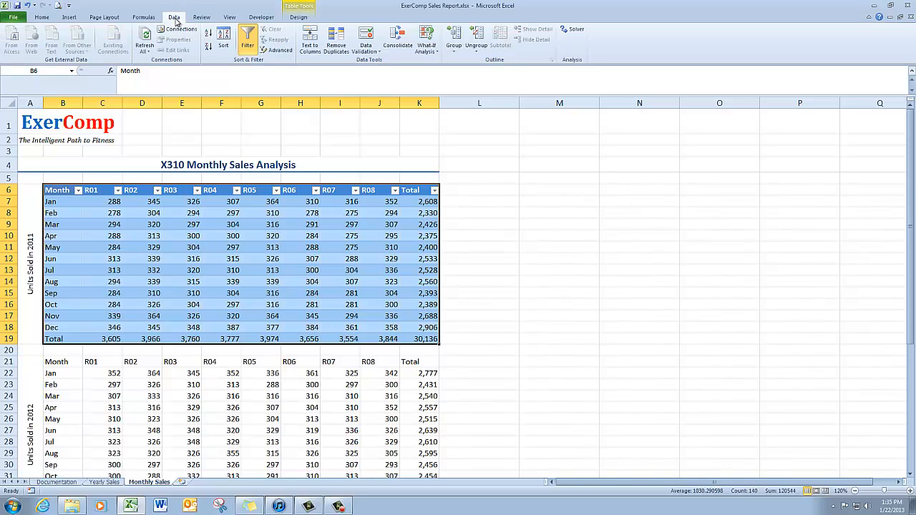
click(249, 39)
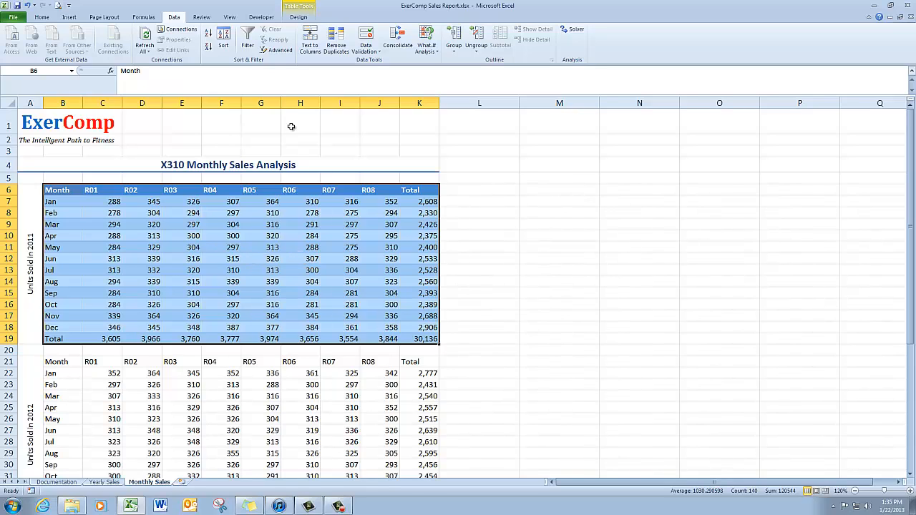
- Restyle the 2011 units table with Last Column on, Banded Rows off and the teal Medium style with a filled header and last column
click(299, 17)
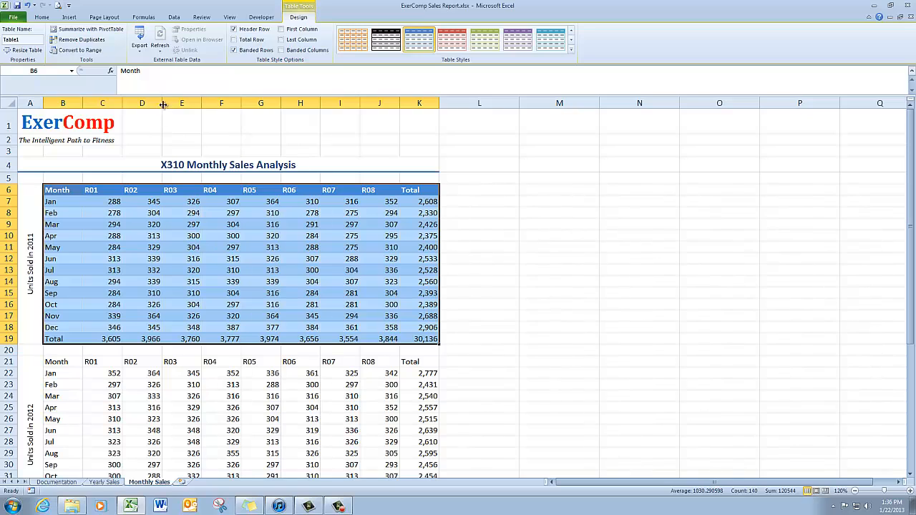
click(281, 40)
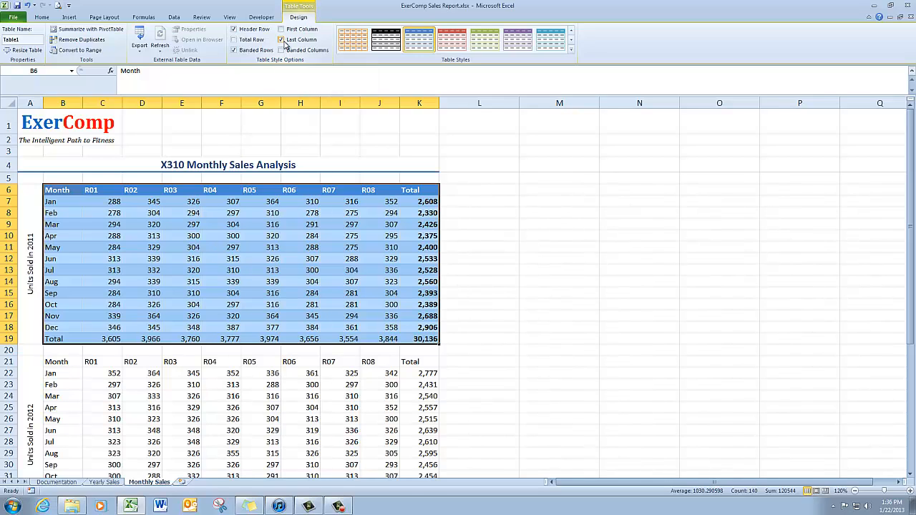
click(234, 51)
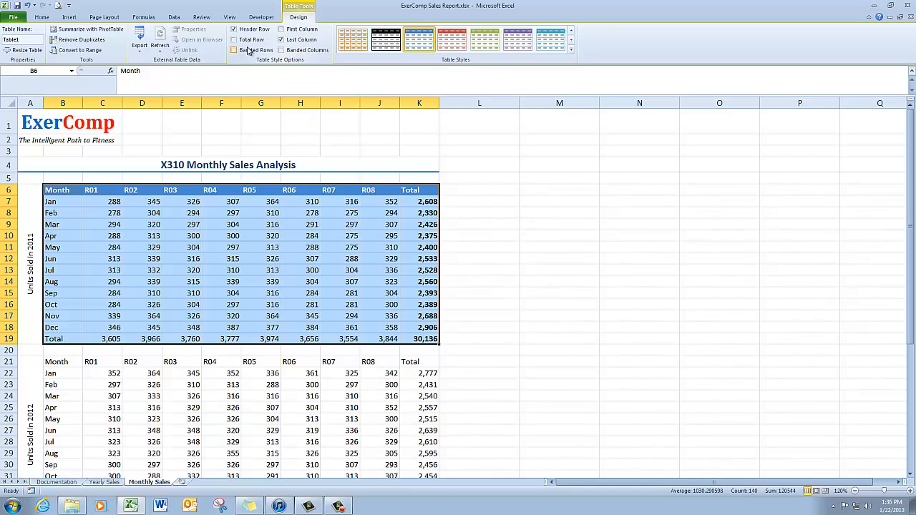
click(571, 54)
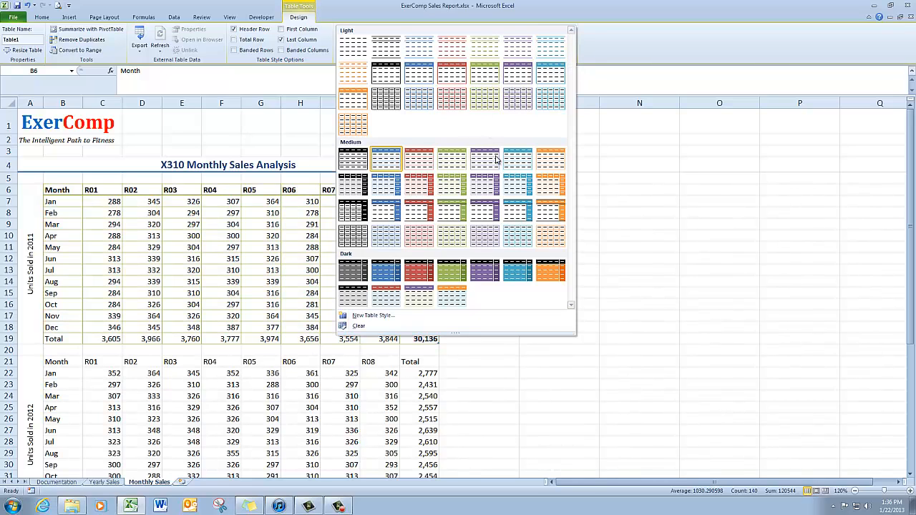
click(516, 214)
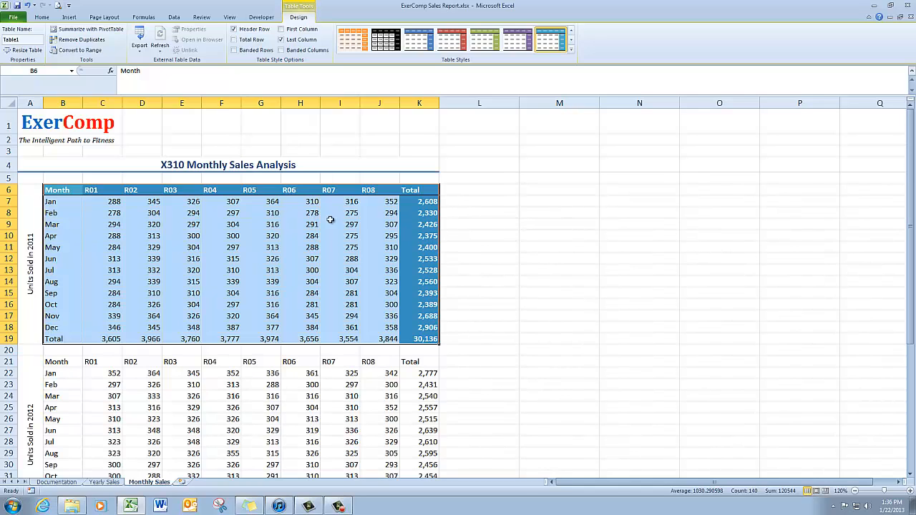
- Center the header labels of the 2011 units table in B6:K6
click(52, 191)
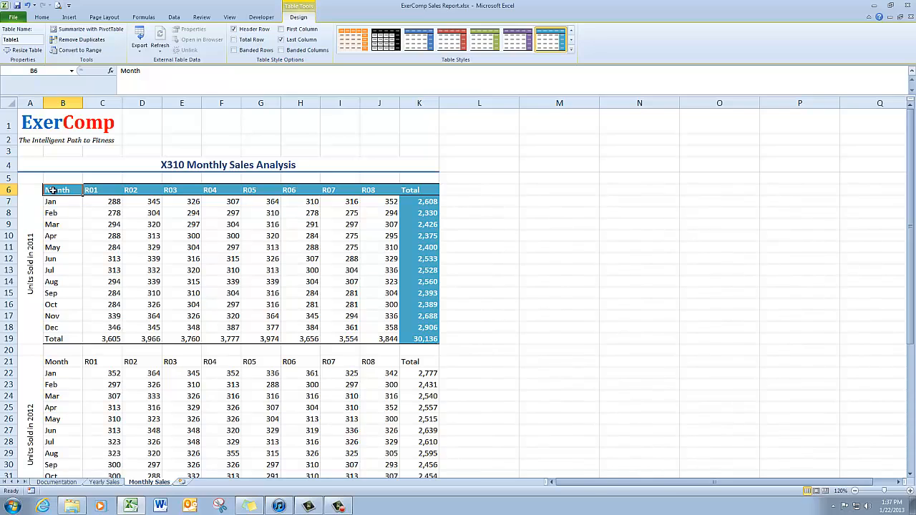
drag(53, 190, 413, 189)
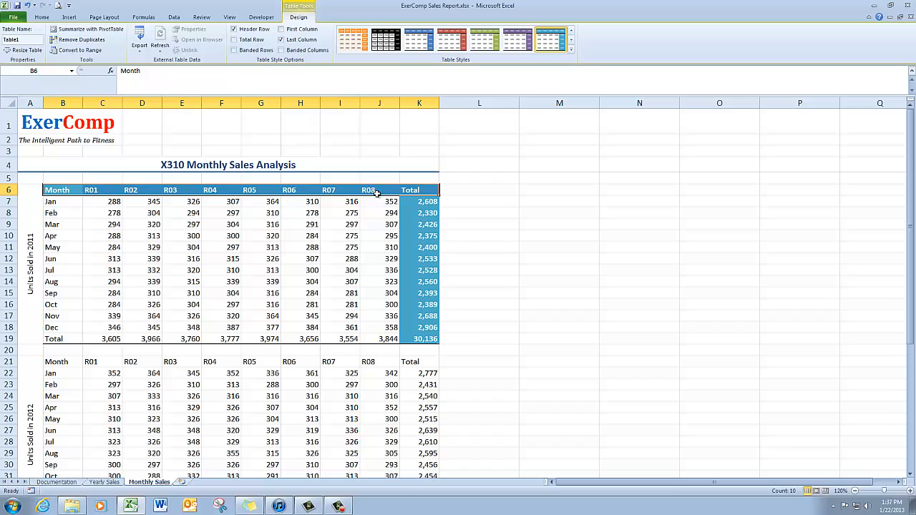
click(41, 17)
click(191, 47)
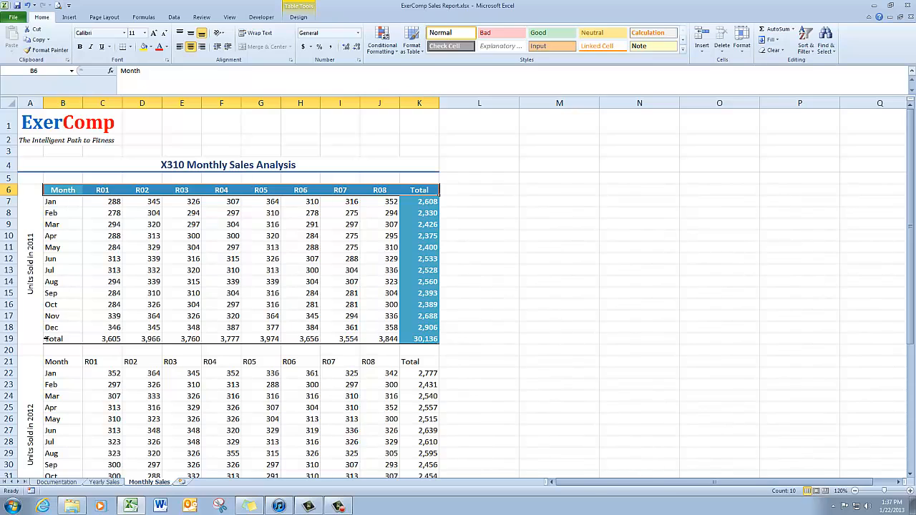
- Apply the Total cell style to the 2011 units table's total row, B19:K19
click(46, 339)
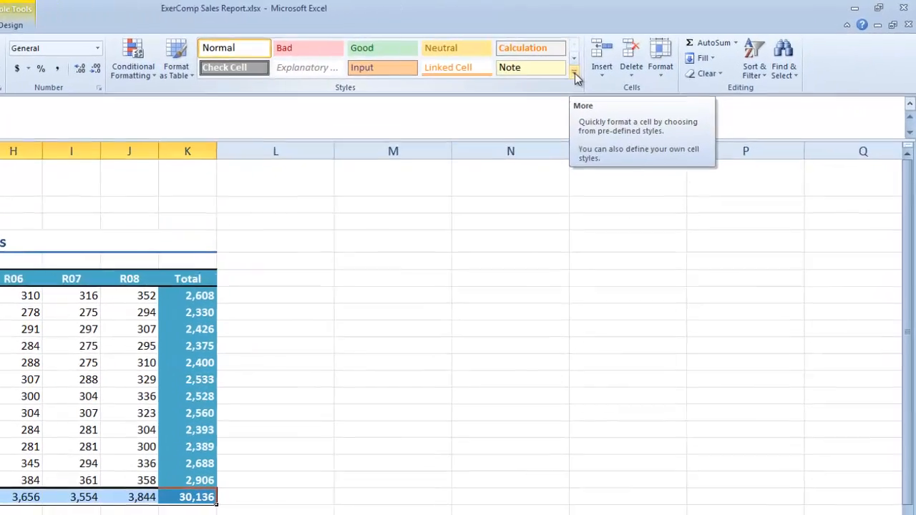
click(684, 51)
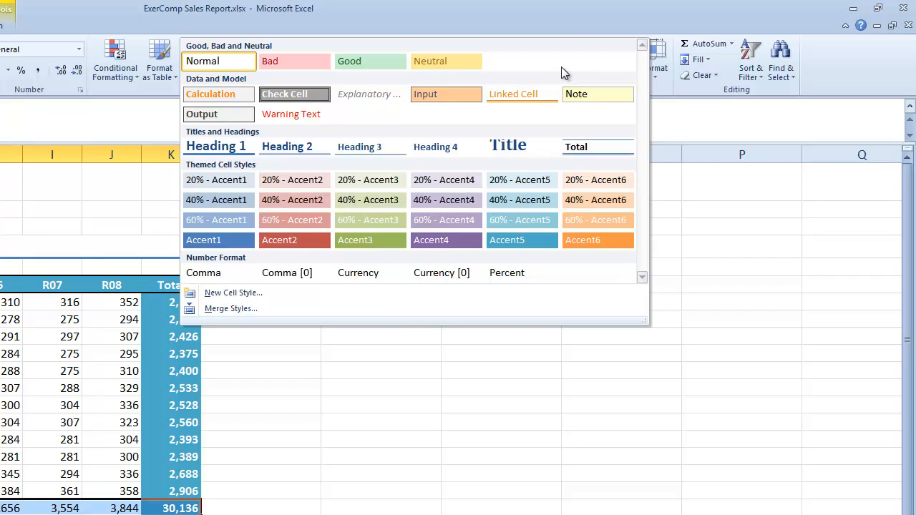
click(585, 147)
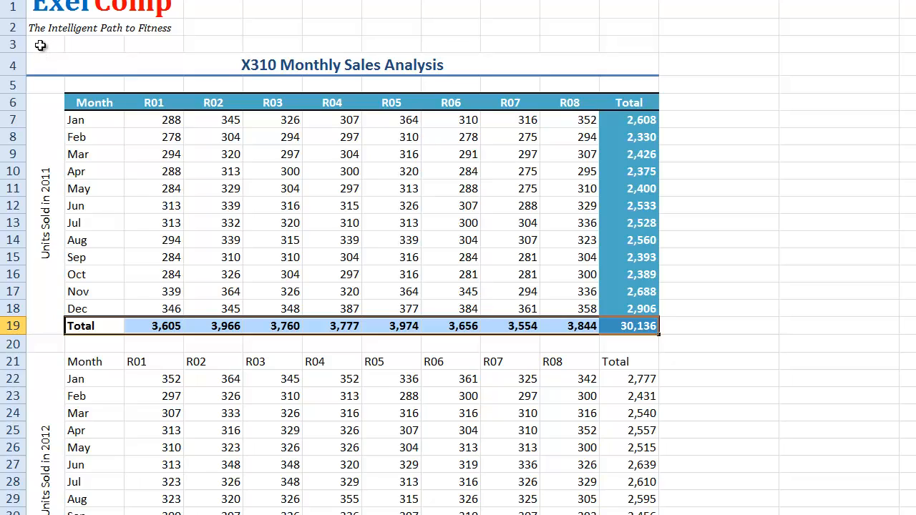
click(40, 45)
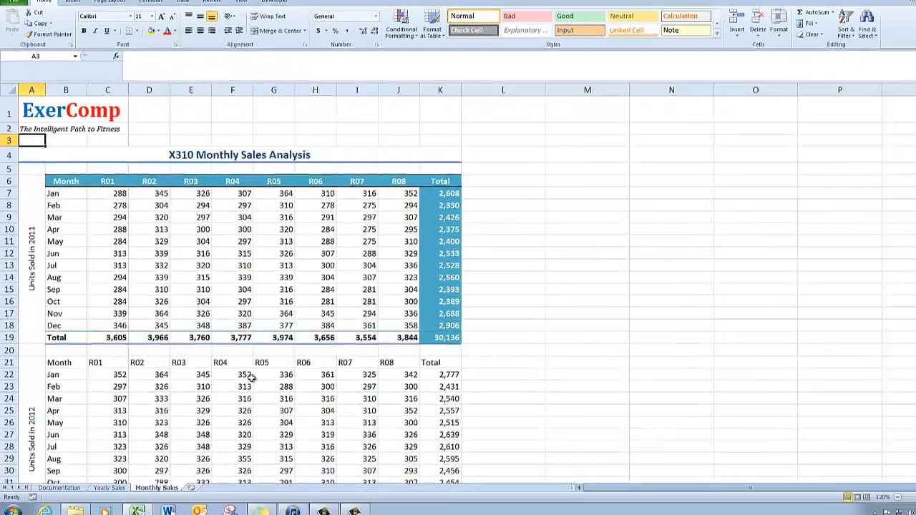
scroll(247, 377, down, 2)
scroll(244, 378, down, 1)
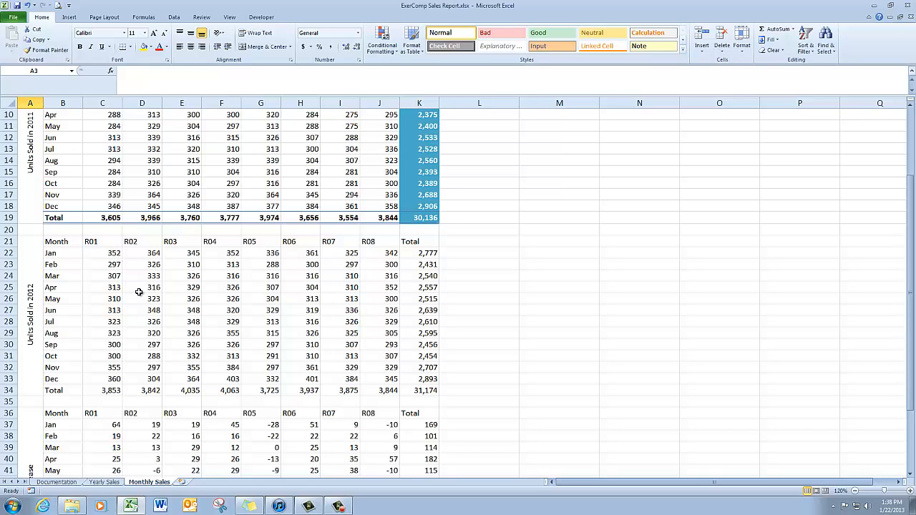
scroll(145, 233, up, 2)
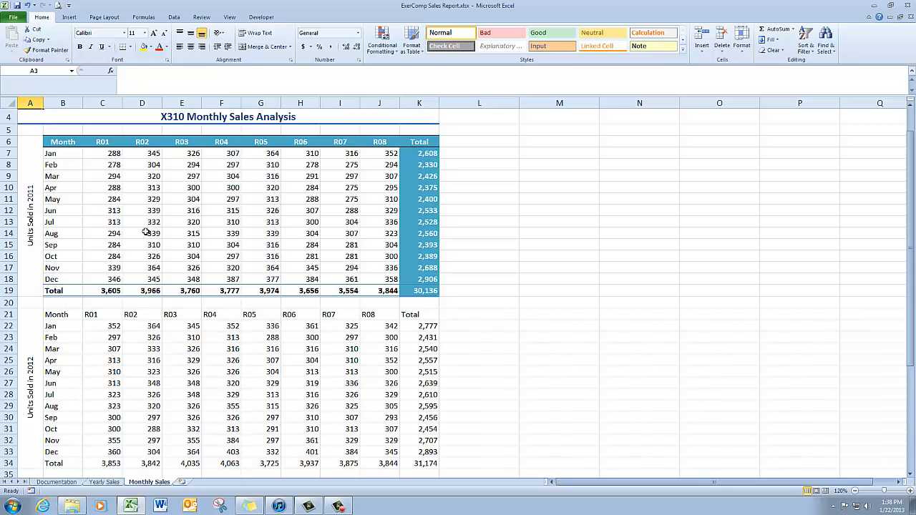
scroll(145, 232, down, 4)
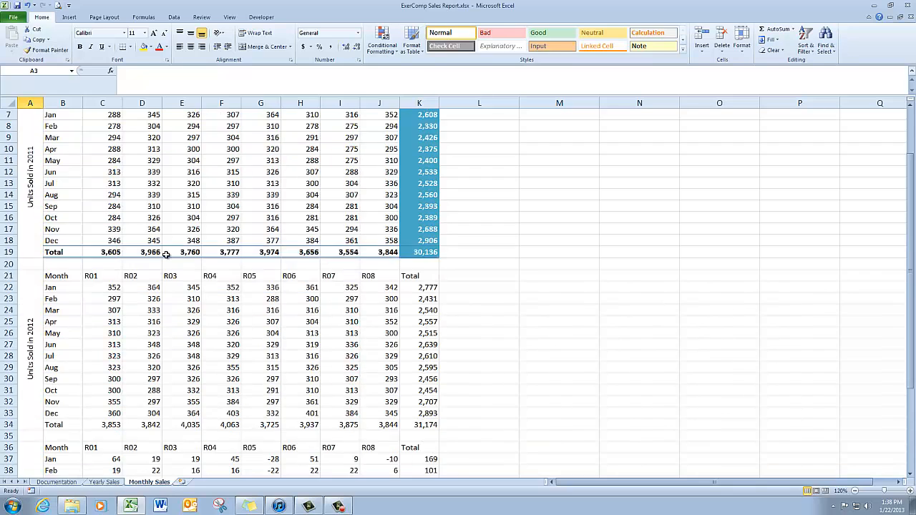